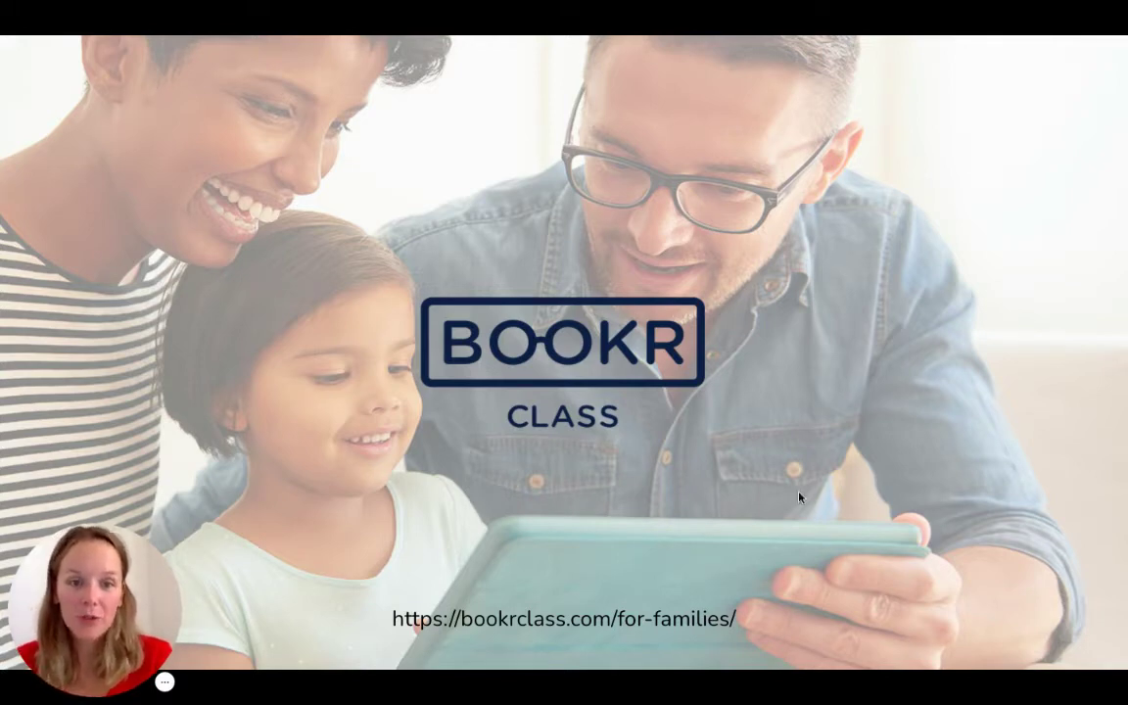
Bring BOOKR Class to the front and open the parent's My Profile page
{"action": "mouse_move", "coordinate": [805, 697]}
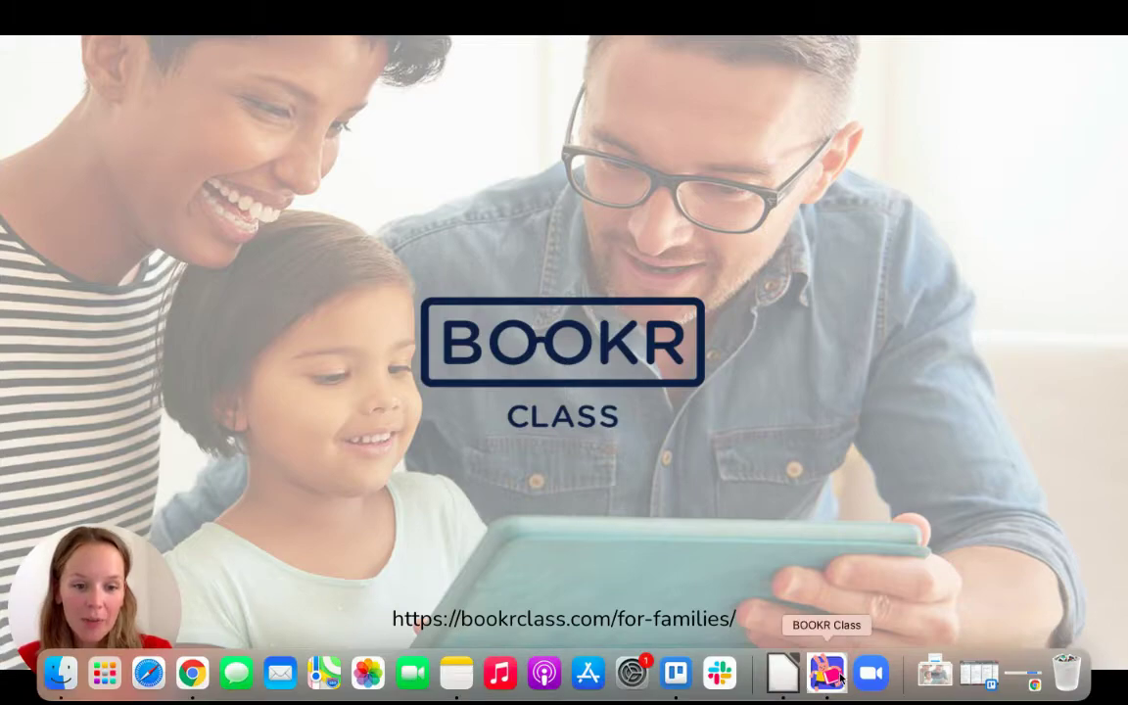
{"action": "left_click", "coordinate": [828, 674]}
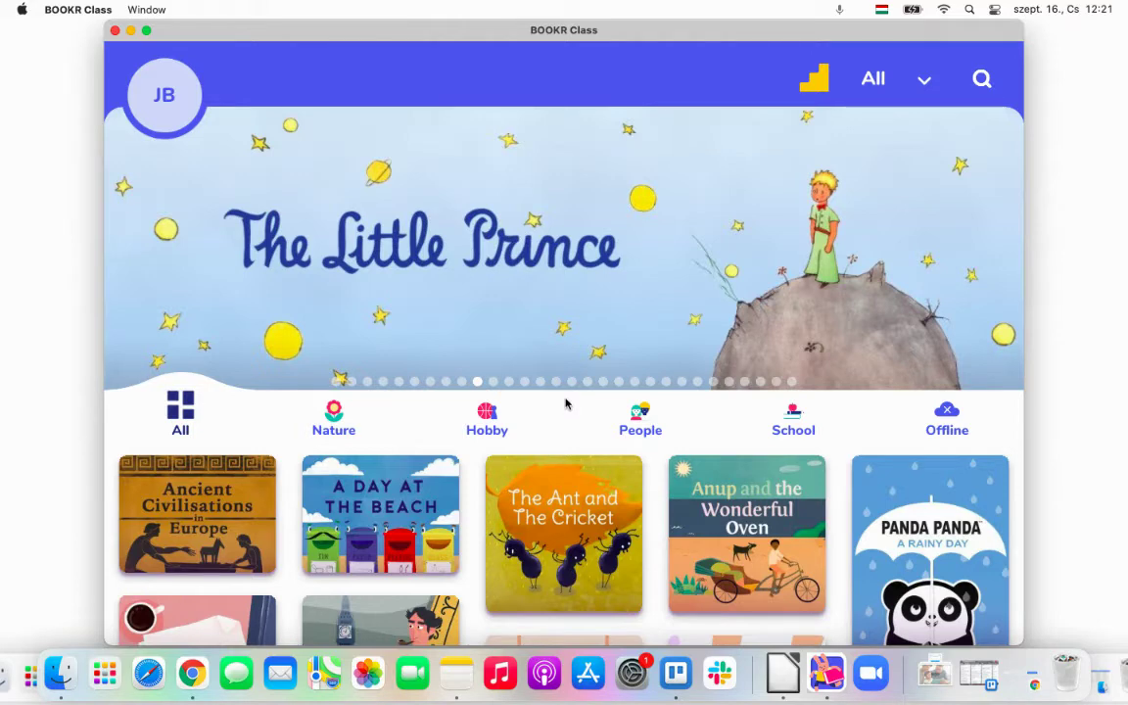
{"action": "left_click", "coordinate": [166, 97]}
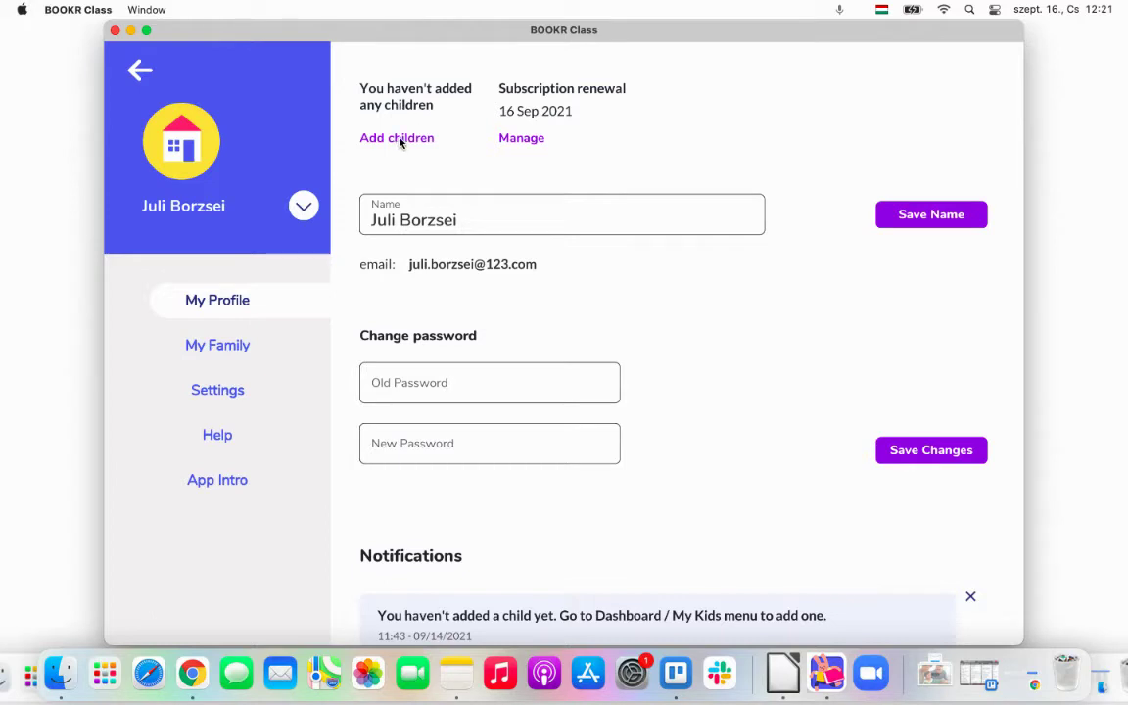
Start a new child account and enter the first child's name, username and password
{"action": "left_click", "coordinate": [401, 139]}
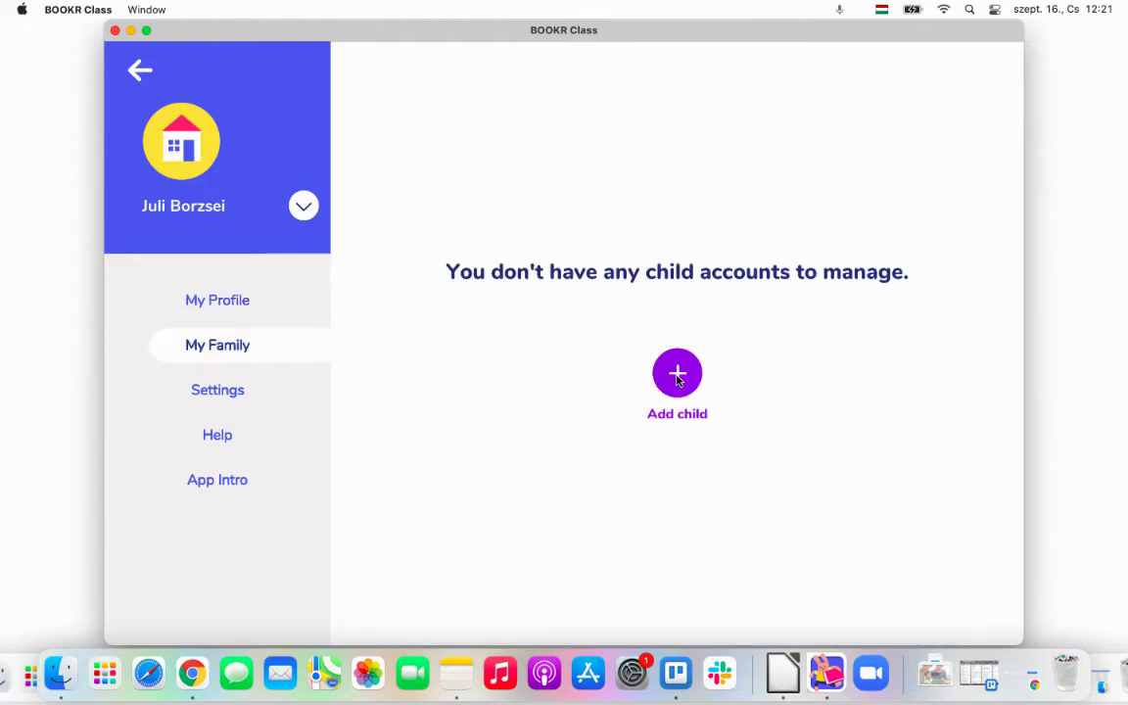
{"action": "left_click", "coordinate": [674, 382]}
{"action": "left_click", "coordinate": [433, 273]}
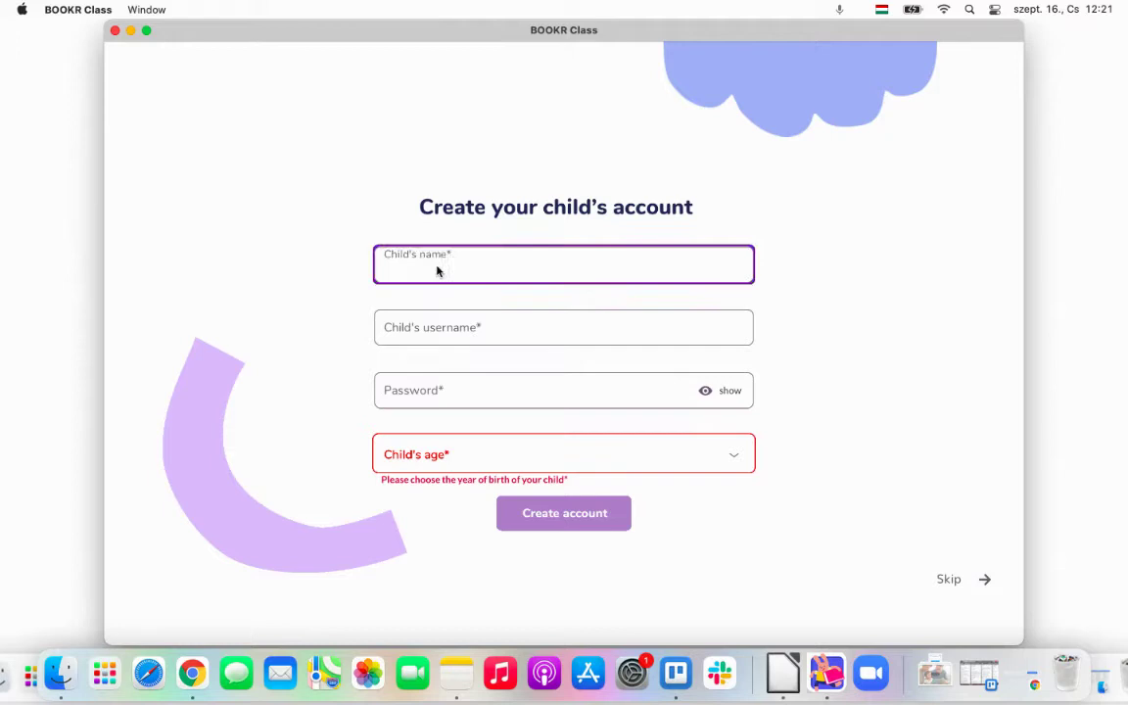
{"action": "type", "text": "Edith"}
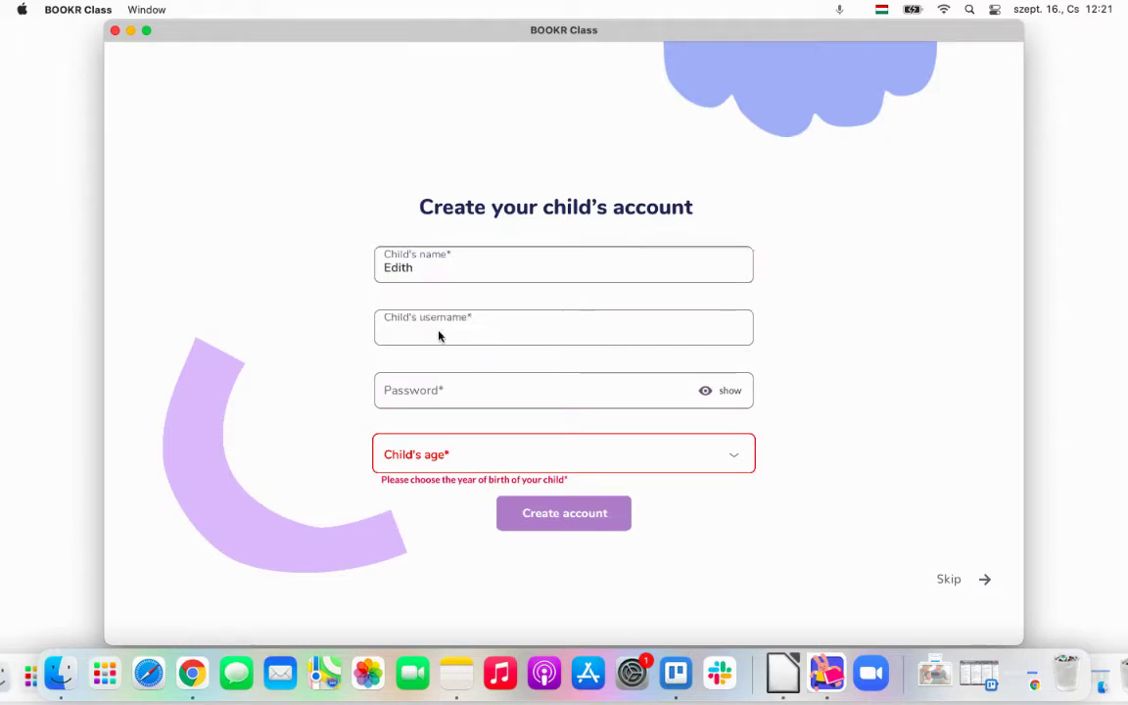
{"action": "left_click", "coordinate": [438, 335]}
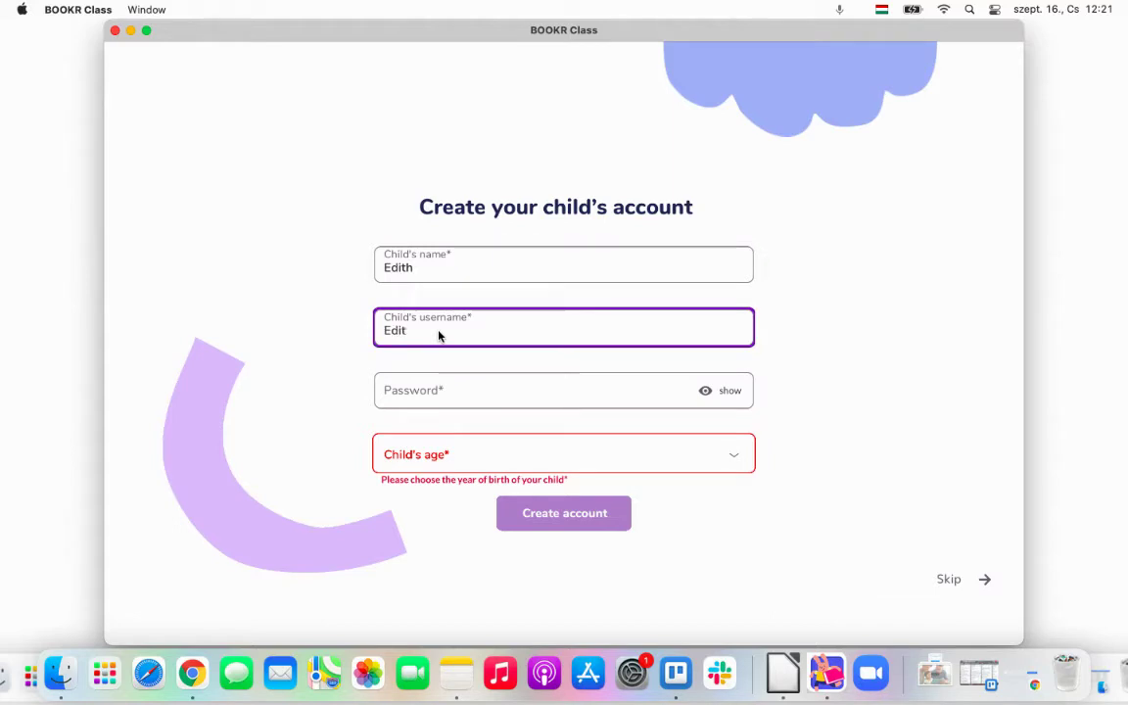
{"action": "left_click", "coordinate": [443, 394]}
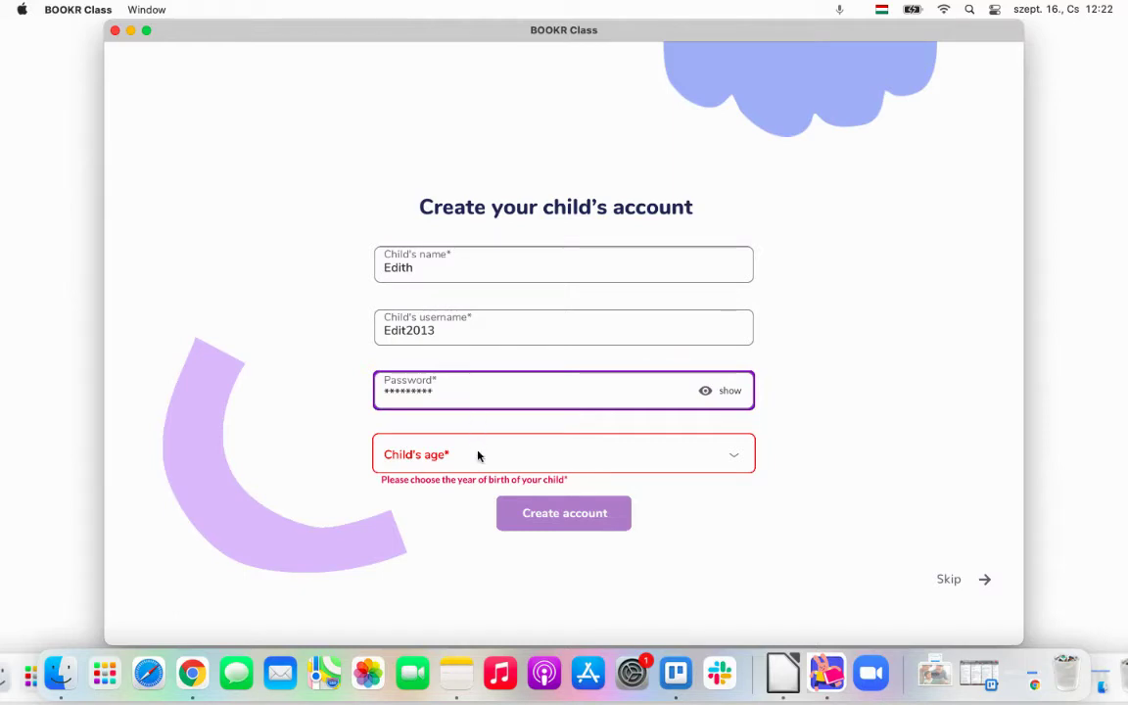
Set the first child's birth year to 2013 and create the account
{"action": "left_click", "coordinate": [478, 456]}
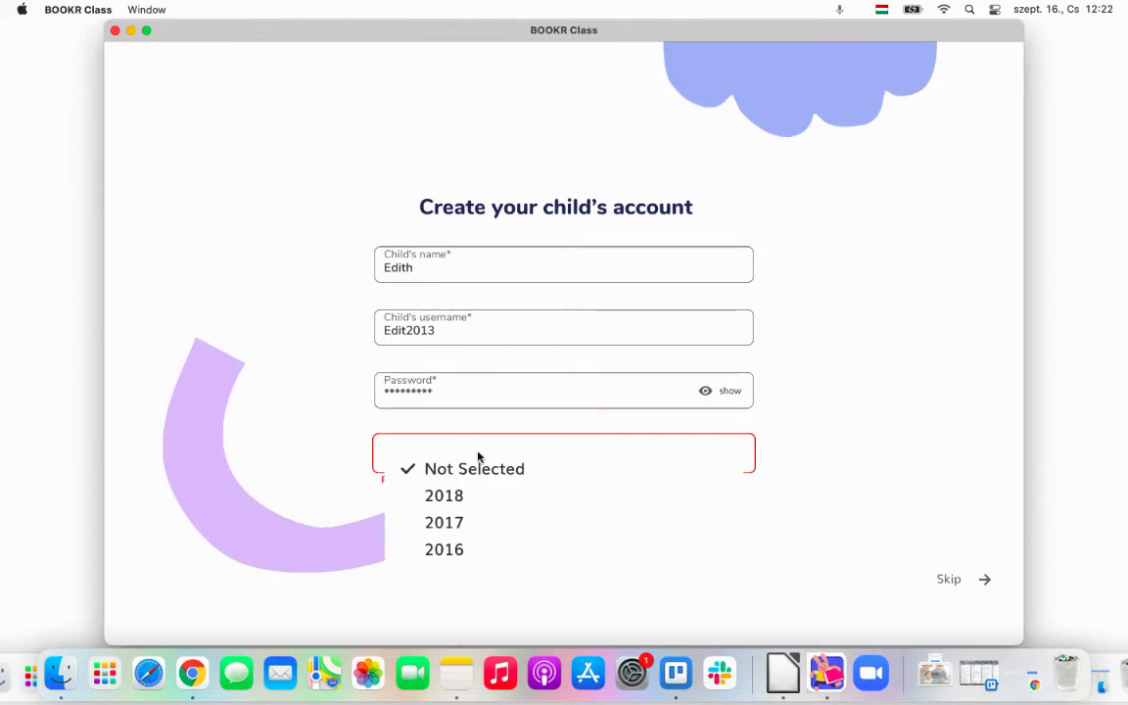
{"action": "scroll", "coordinate": [458, 530], "scroll_direction": "down", "scroll_amount": 3}
{"action": "scroll", "coordinate": [458, 530], "scroll_direction": "down", "scroll_amount": 2}
{"action": "left_click", "coordinate": [448, 549]}
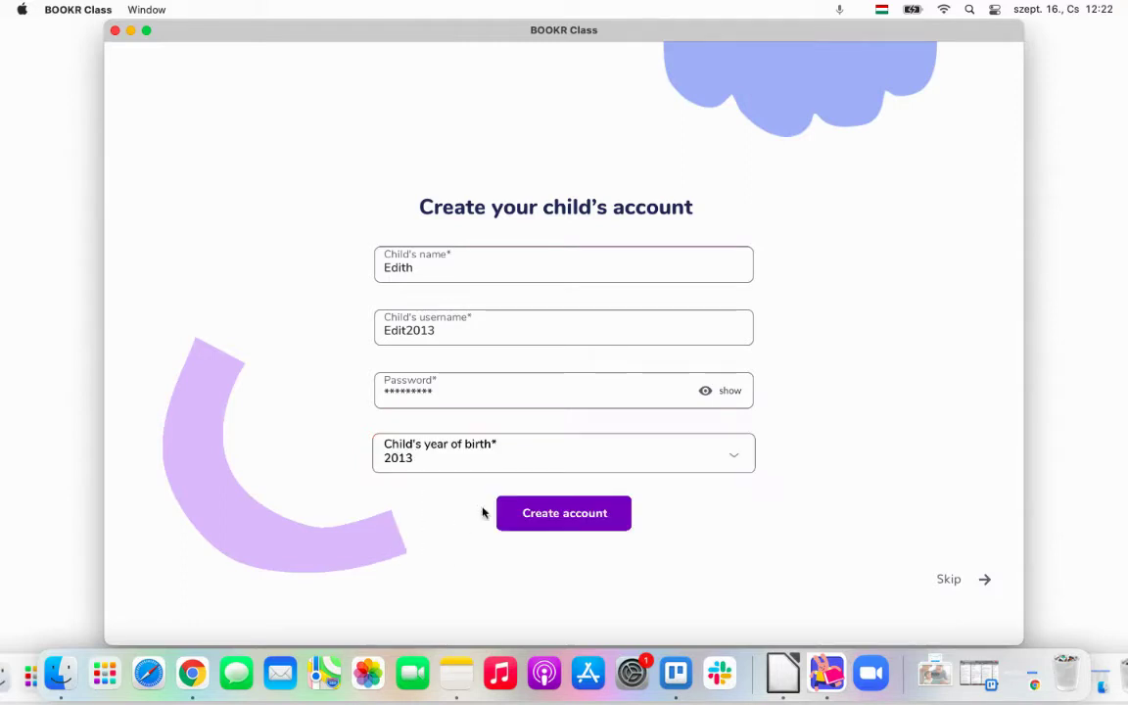
{"action": "left_click", "coordinate": [568, 516]}
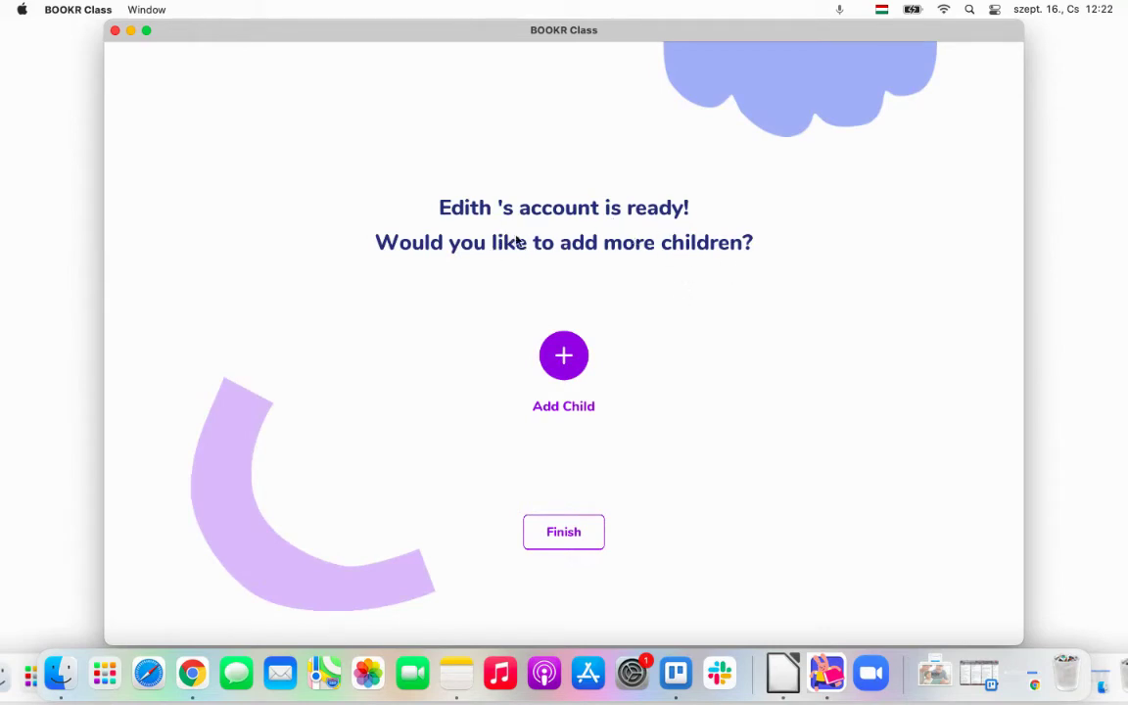
{"action": "left_click", "coordinate": [549, 370]}
Enter the second child's name, username and password in the new child form
{"action": "left_click", "coordinate": [468, 277]}
{"action": "type", "text": "Abby"}
{"action": "left_click", "coordinate": [478, 338]}
{"action": "type", "text": "Abby2015"}
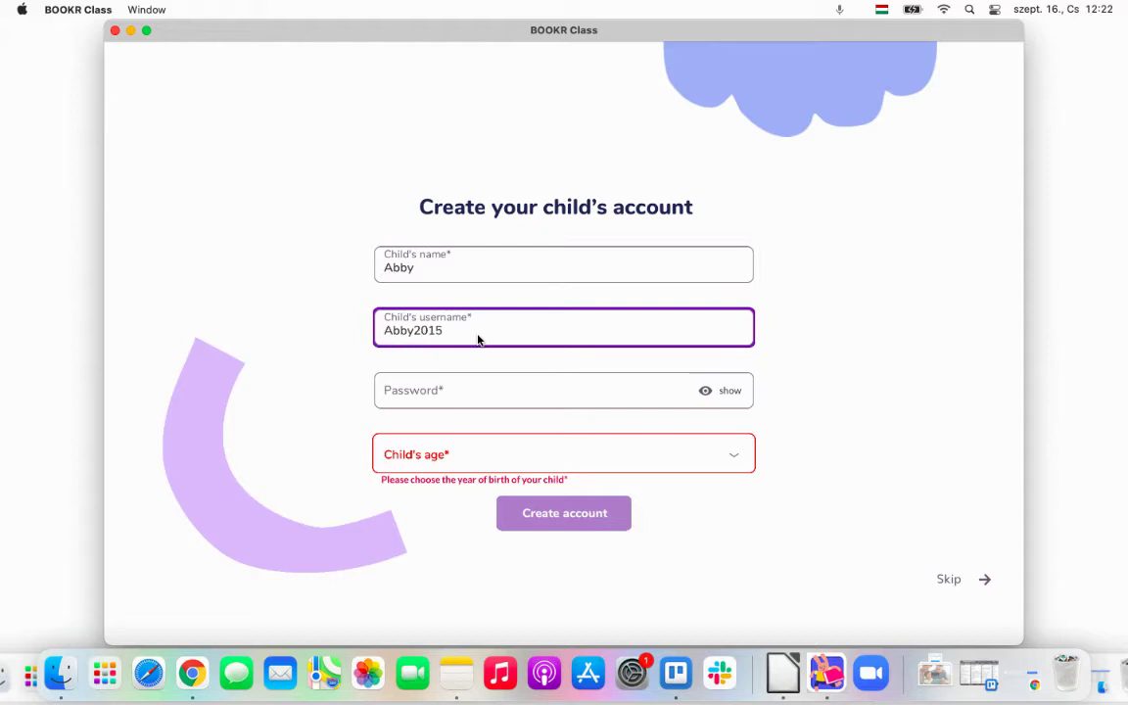
{"action": "left_click", "coordinate": [467, 391]}
{"action": "type", "text": "*********"}
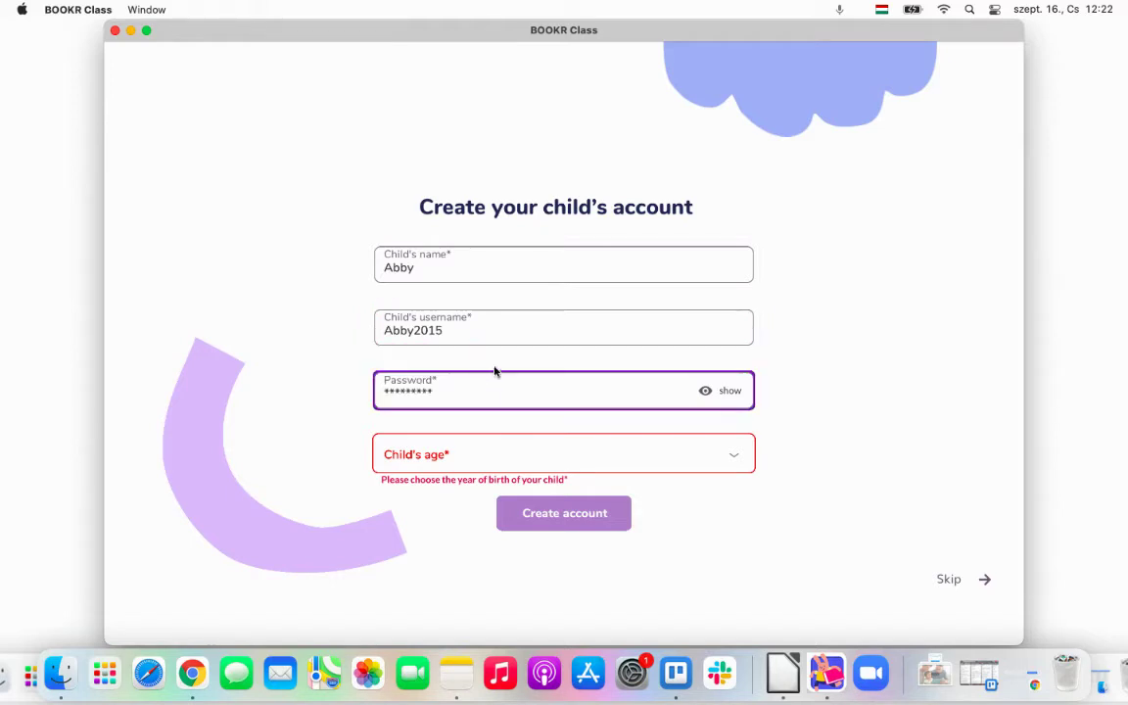
Set the second child's birth year to 2015 and create the account
{"action": "left_click", "coordinate": [513, 456]}
{"action": "scroll", "coordinate": [476, 530], "scroll_direction": "down", "scroll_amount": 1}
{"action": "left_click", "coordinate": [458, 556]}
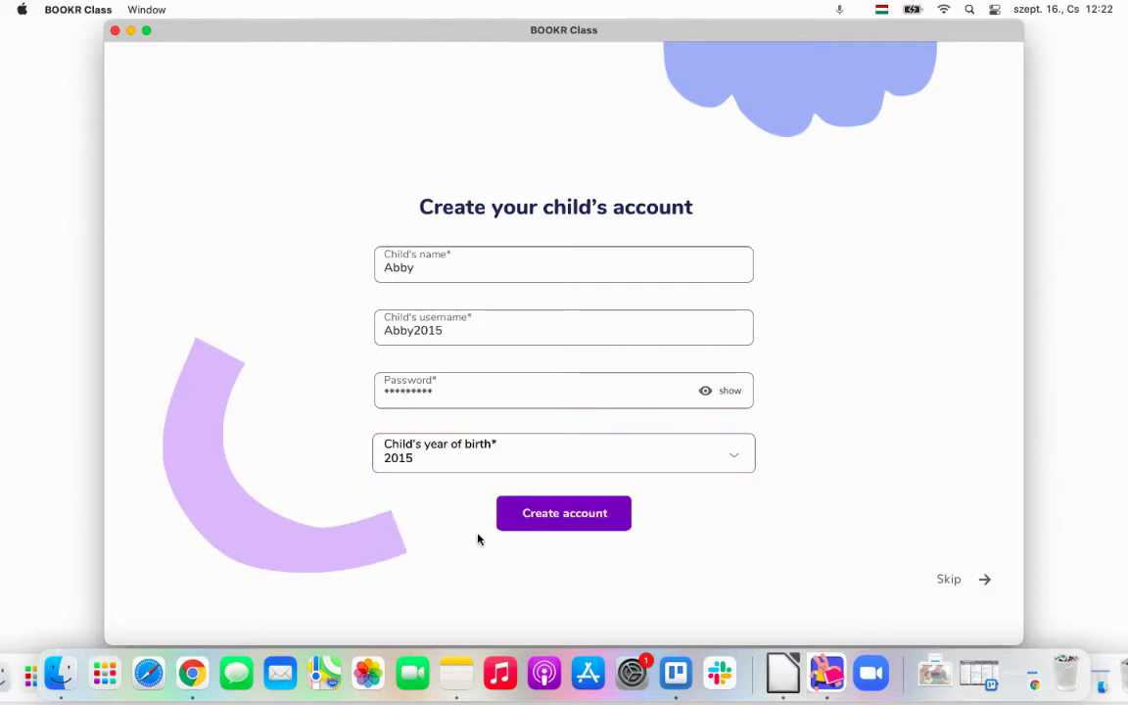
{"action": "left_click", "coordinate": [568, 516]}
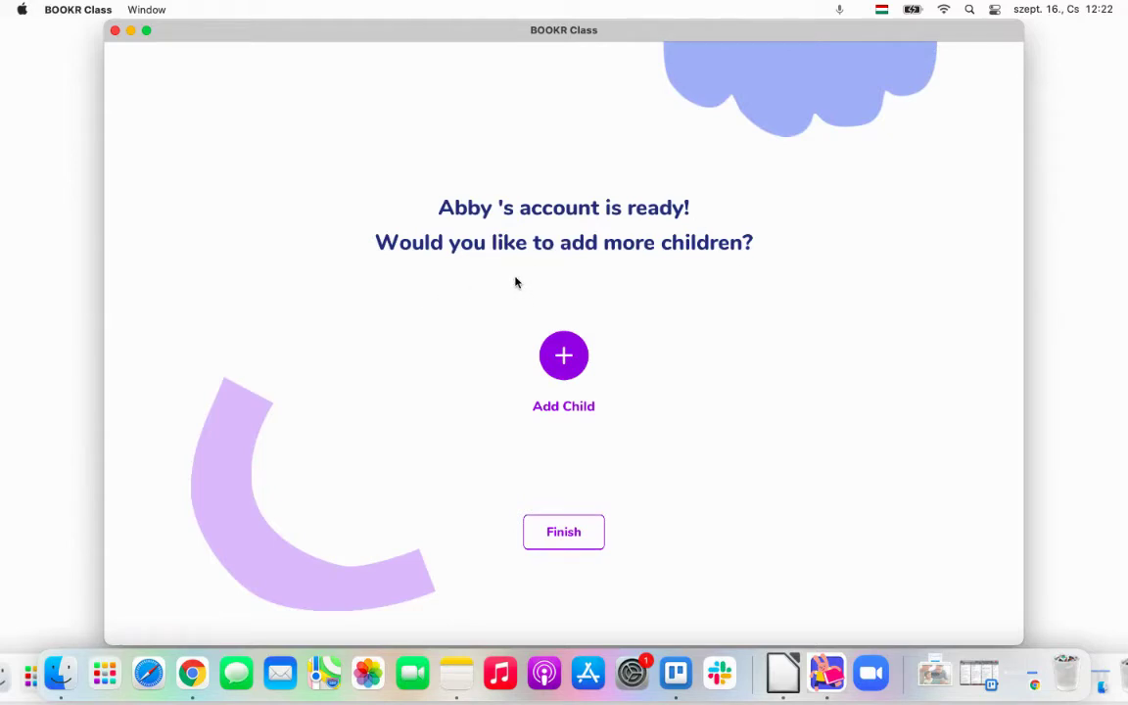
Finish adding children and view My Family, briefly opening and closing the add/remove children panel
{"action": "left_click", "coordinate": [563, 533]}
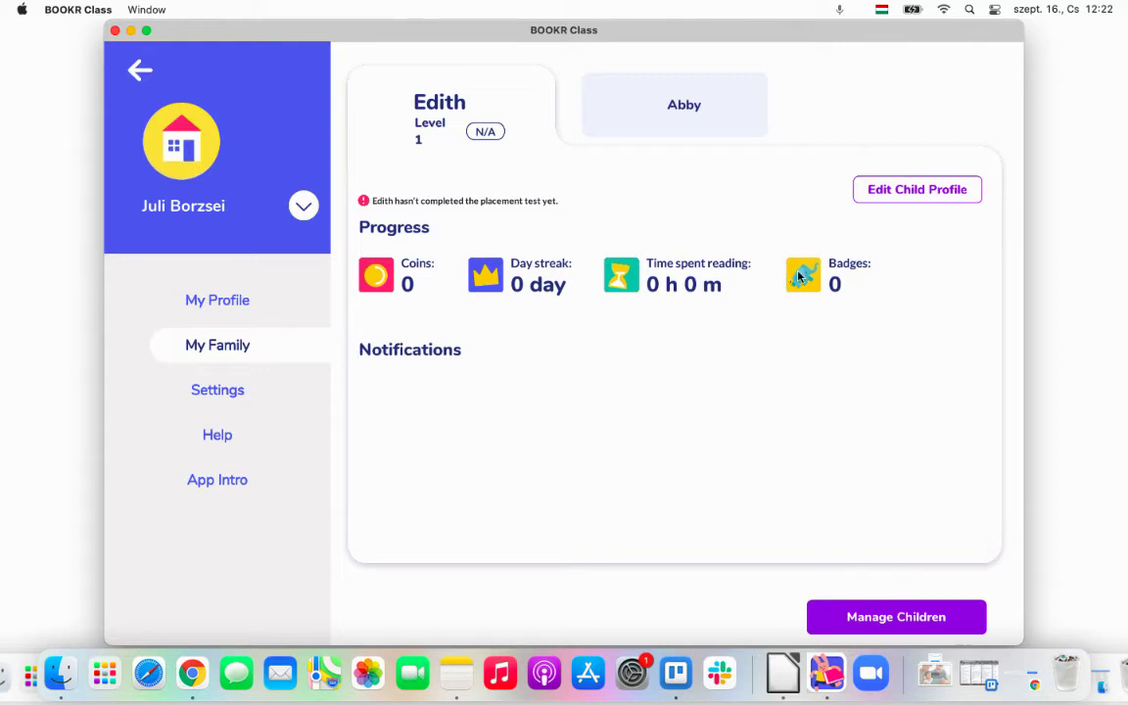
{"action": "left_click", "coordinate": [885, 618]}
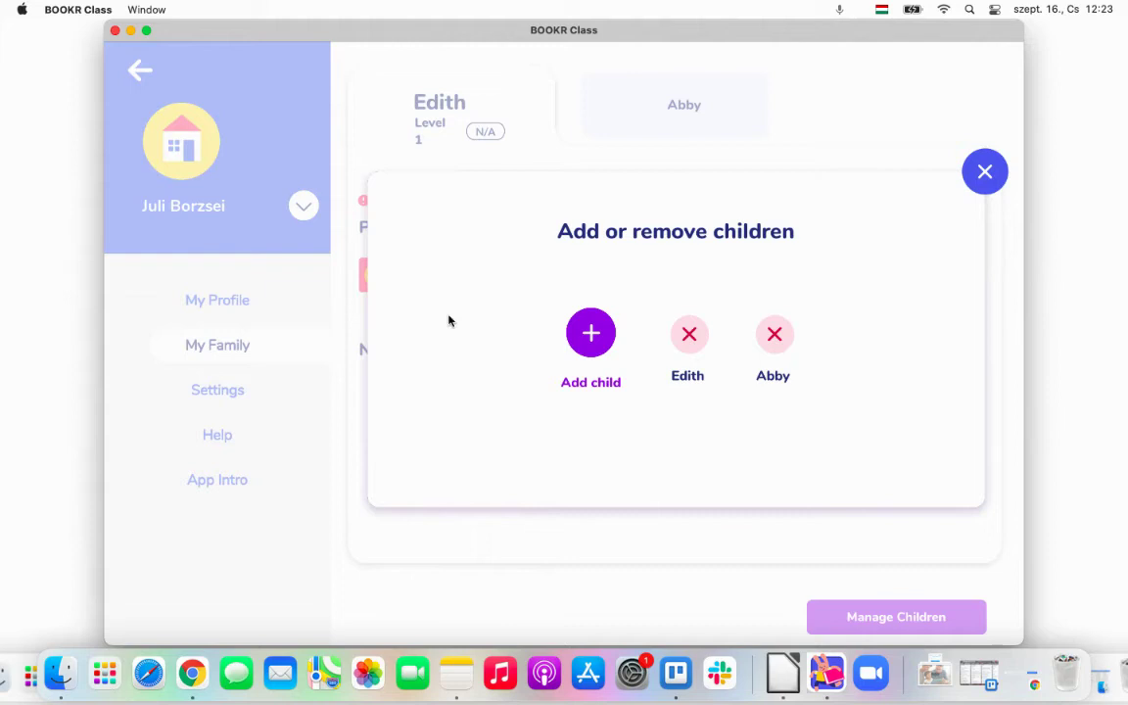
{"action": "left_click", "coordinate": [985, 172]}
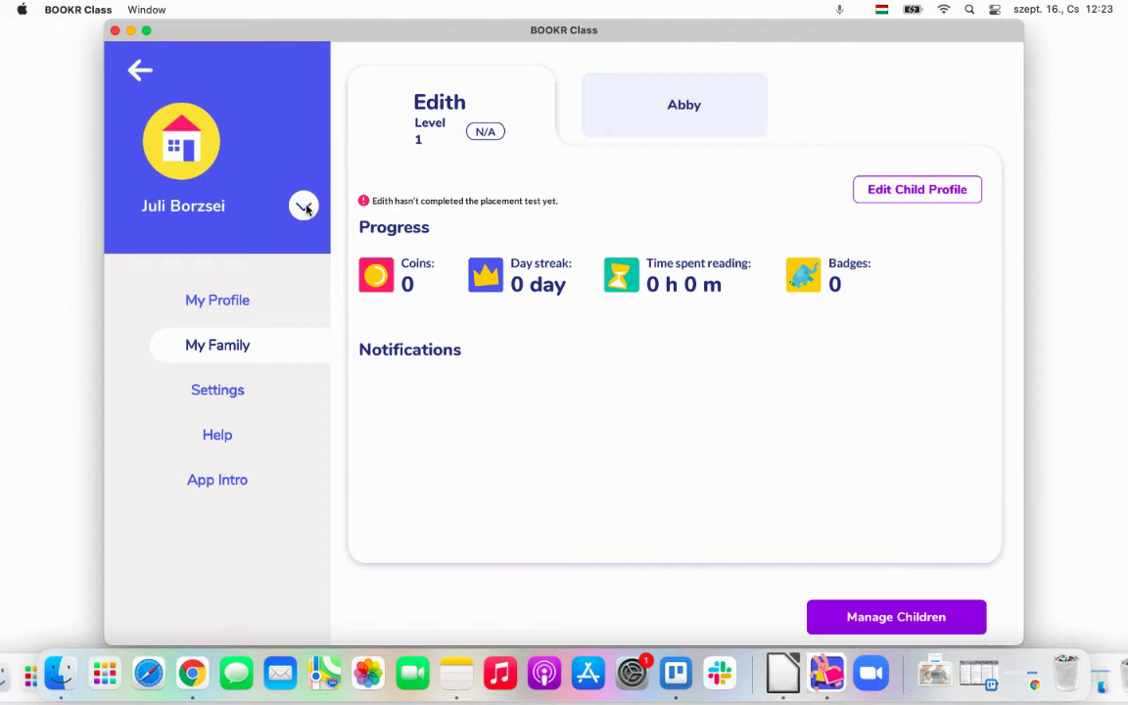
Switch to the second child's account and pick the red-haired girl as her character
{"action": "left_click", "coordinate": [304, 207]}
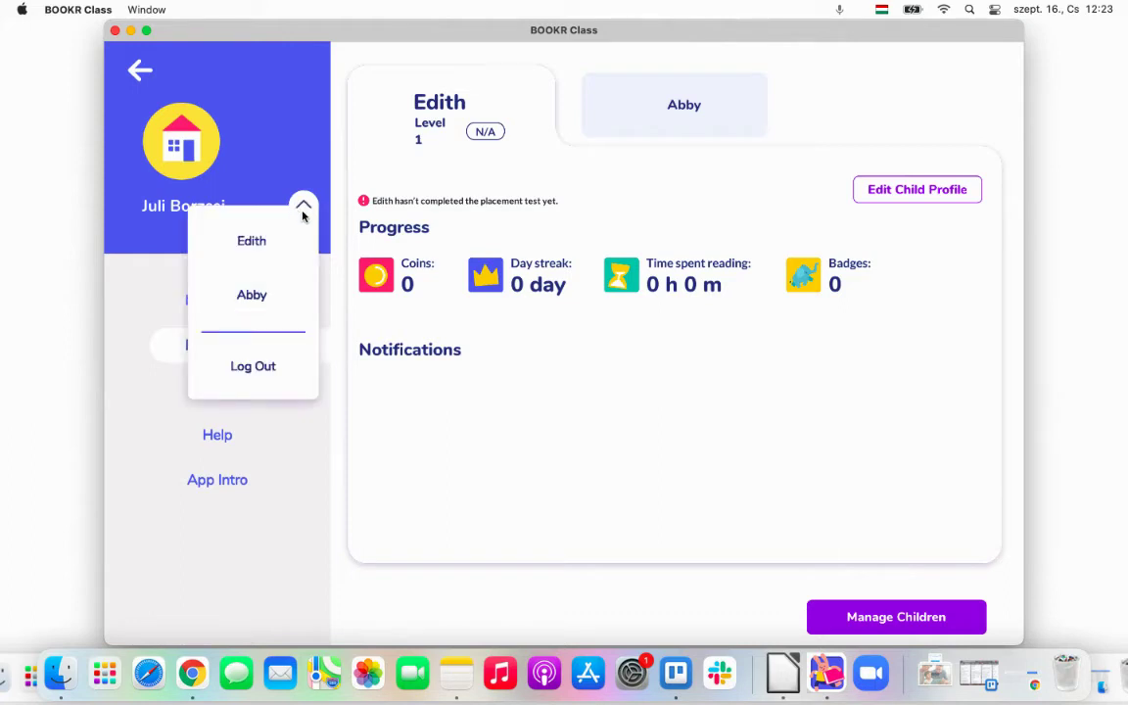
{"action": "left_click", "coordinate": [257, 299]}
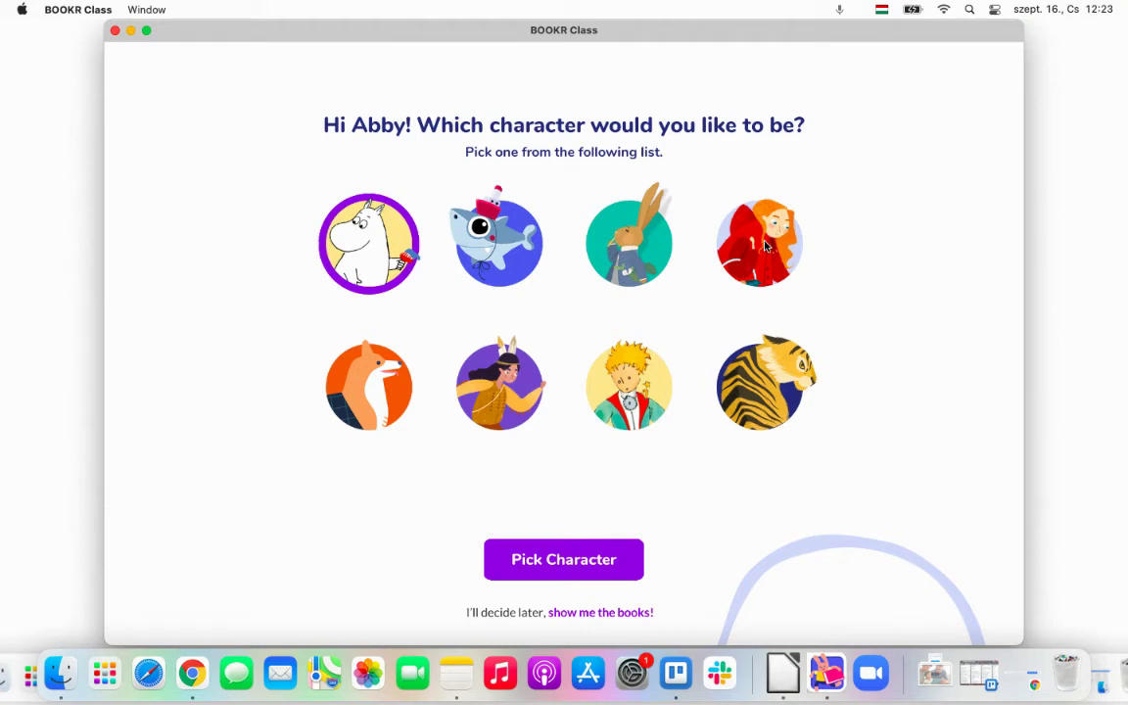
{"action": "left_click", "coordinate": [763, 251]}
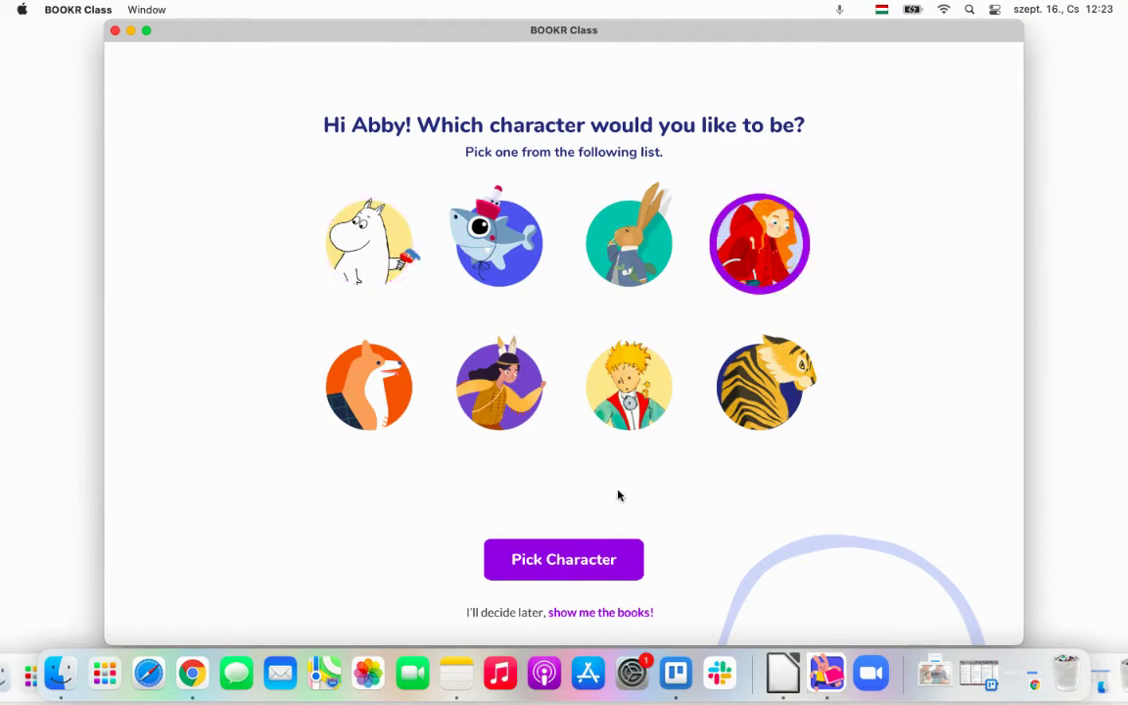
{"action": "left_click", "coordinate": [572, 576]}
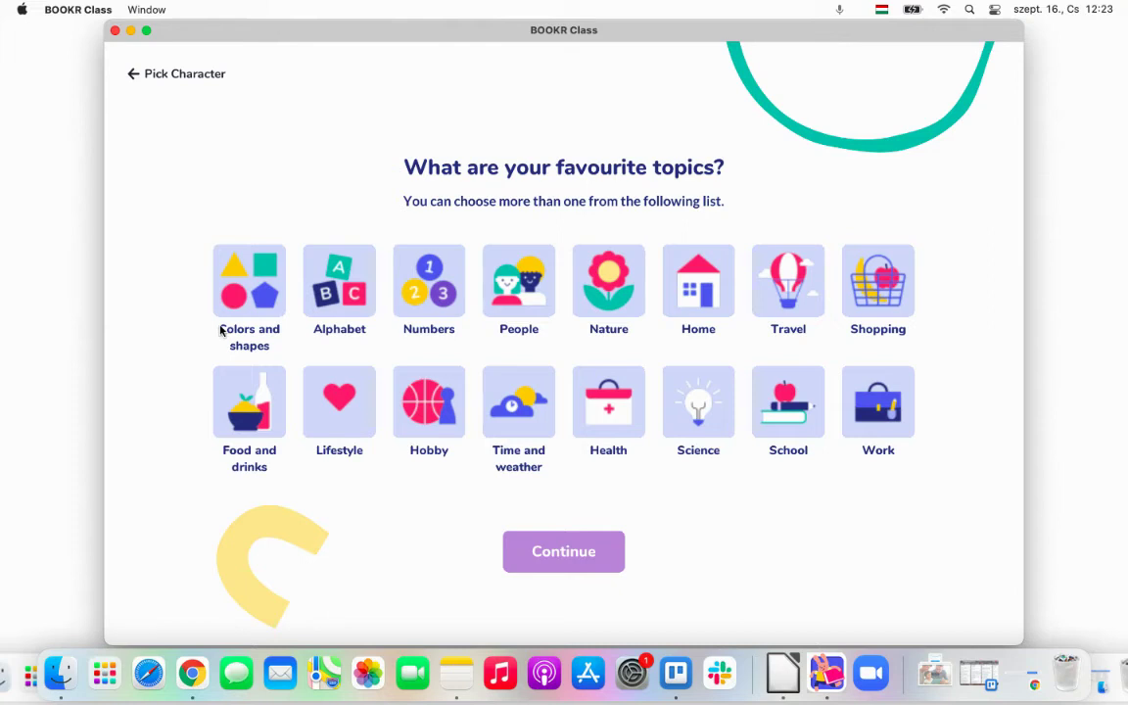
Select Colors and shapes, People, Nature and Shopping as favourite topics and continue
{"action": "left_click", "coordinate": [252, 290]}
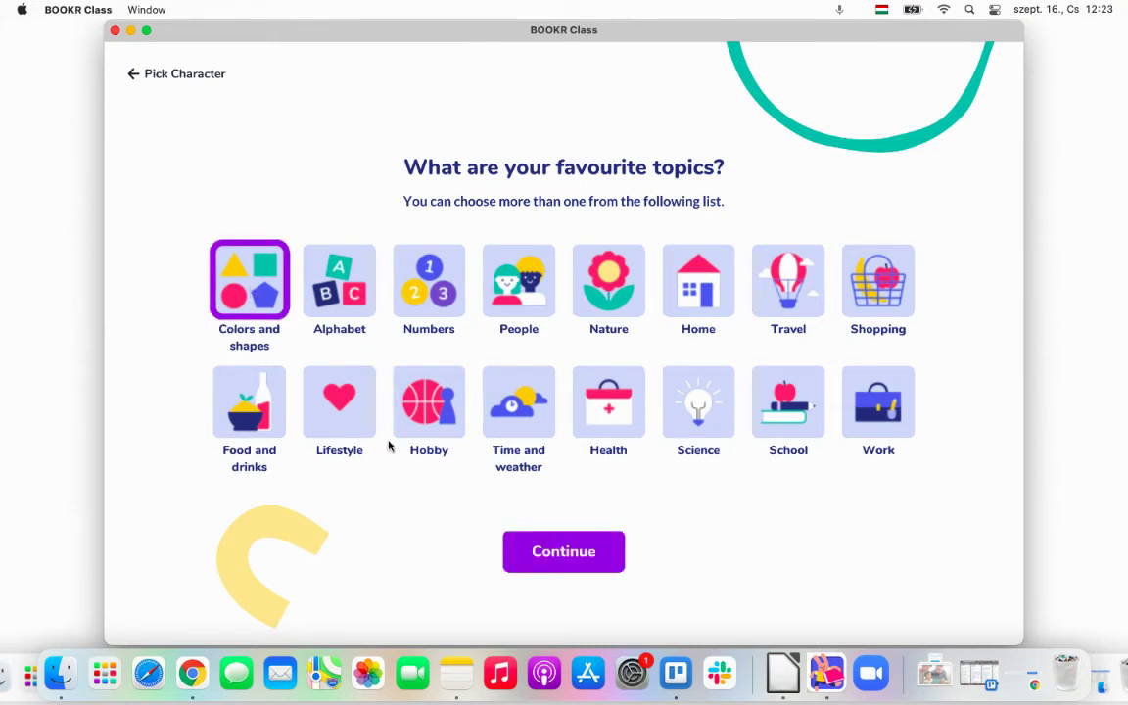
{"action": "left_click", "coordinate": [517, 286]}
{"action": "left_click", "coordinate": [608, 286]}
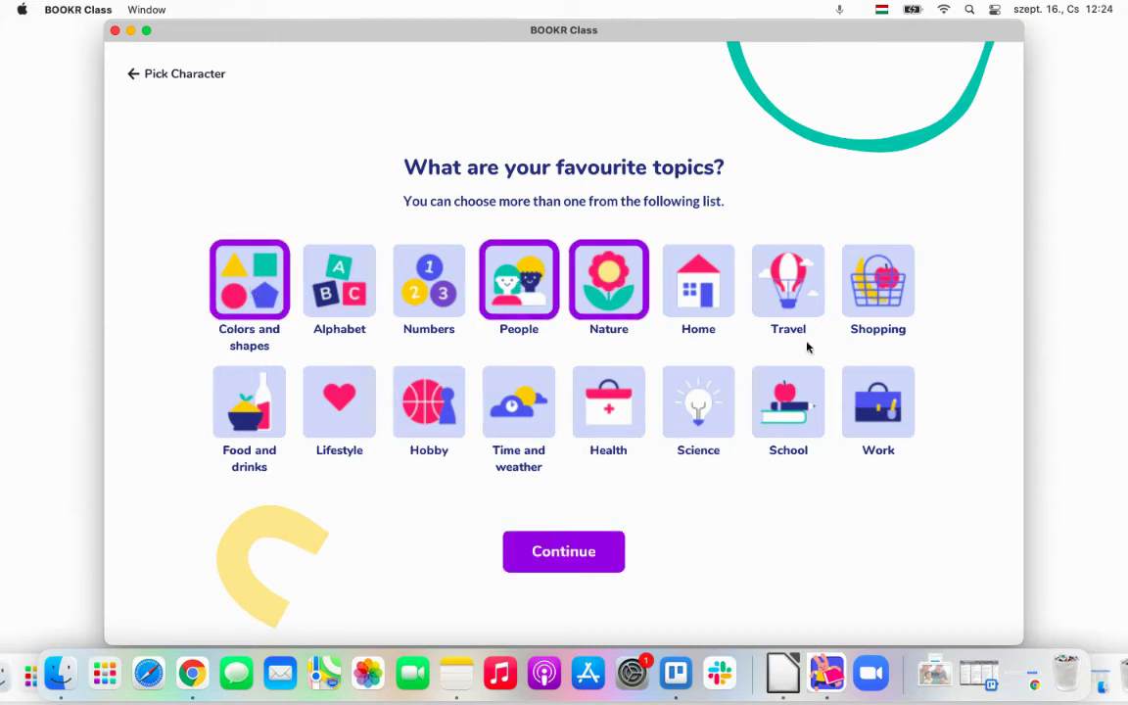
{"action": "left_click", "coordinate": [893, 301]}
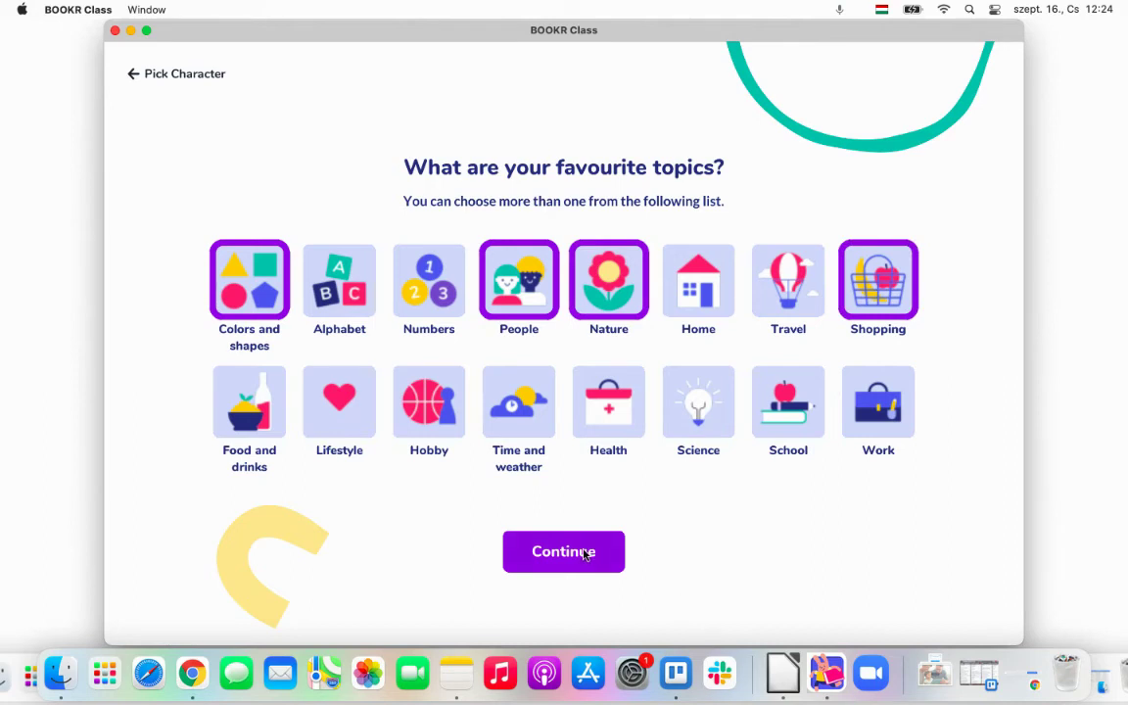
{"action": "left_click", "coordinate": [603, 559]}
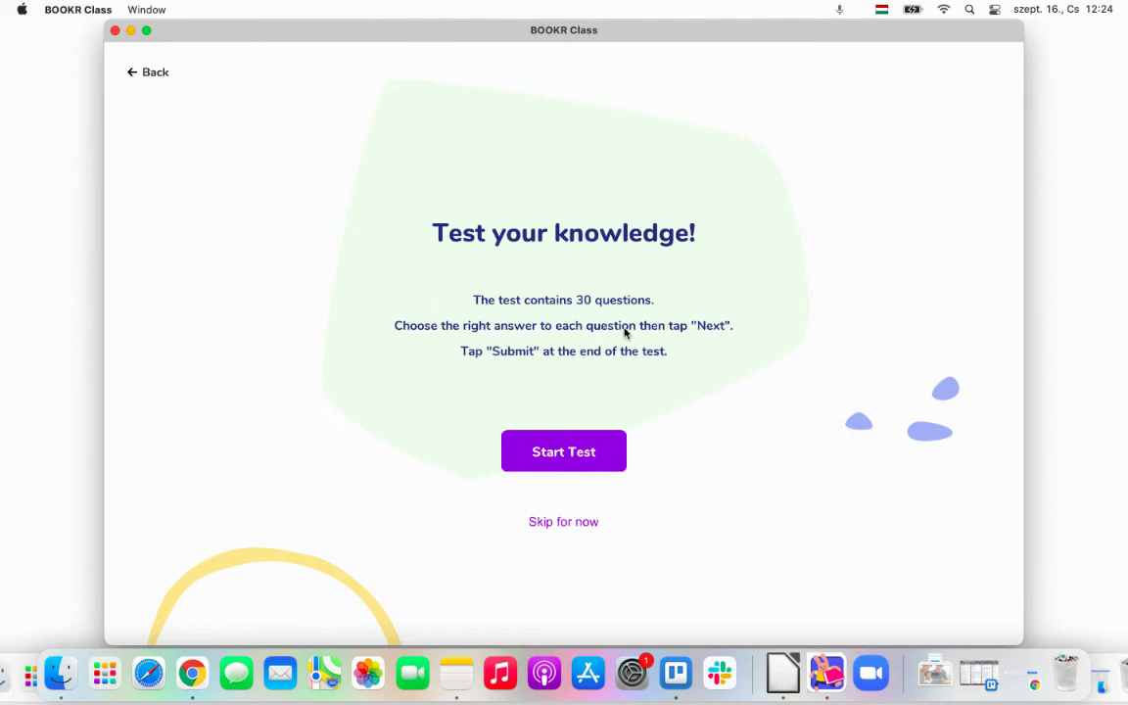
Skip the placement test, go through the four intro screens, and browse the Level 1 library
{"action": "left_click", "coordinate": [570, 525]}
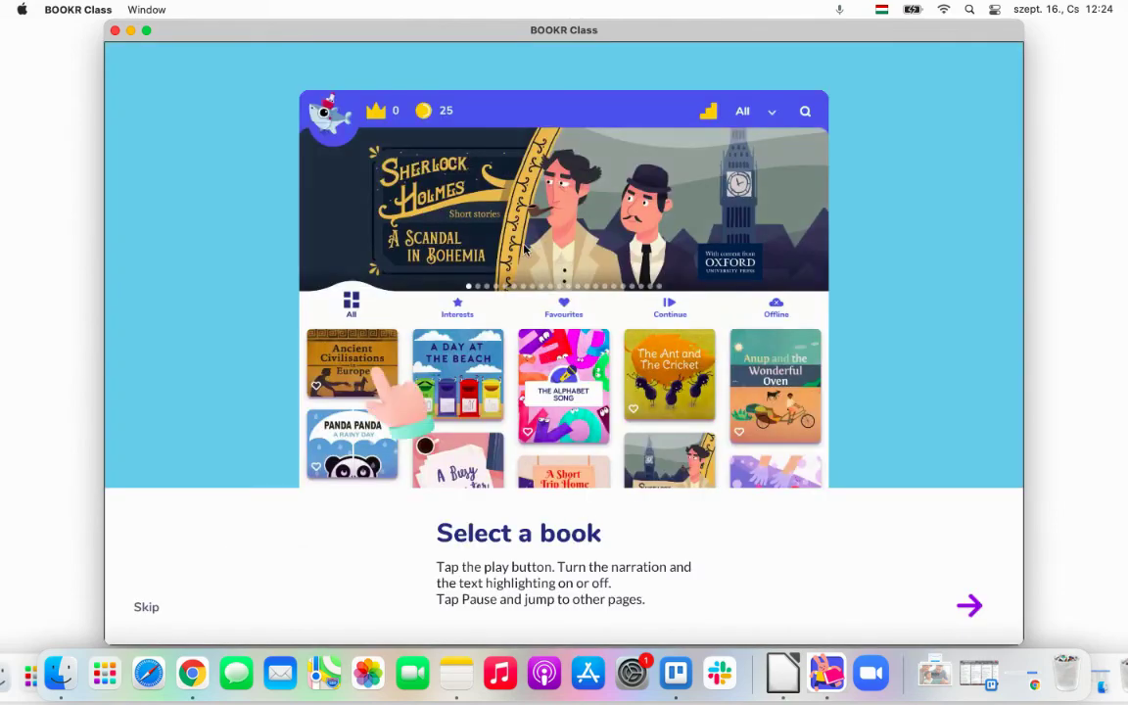
{"action": "left_click", "coordinate": [972, 607]}
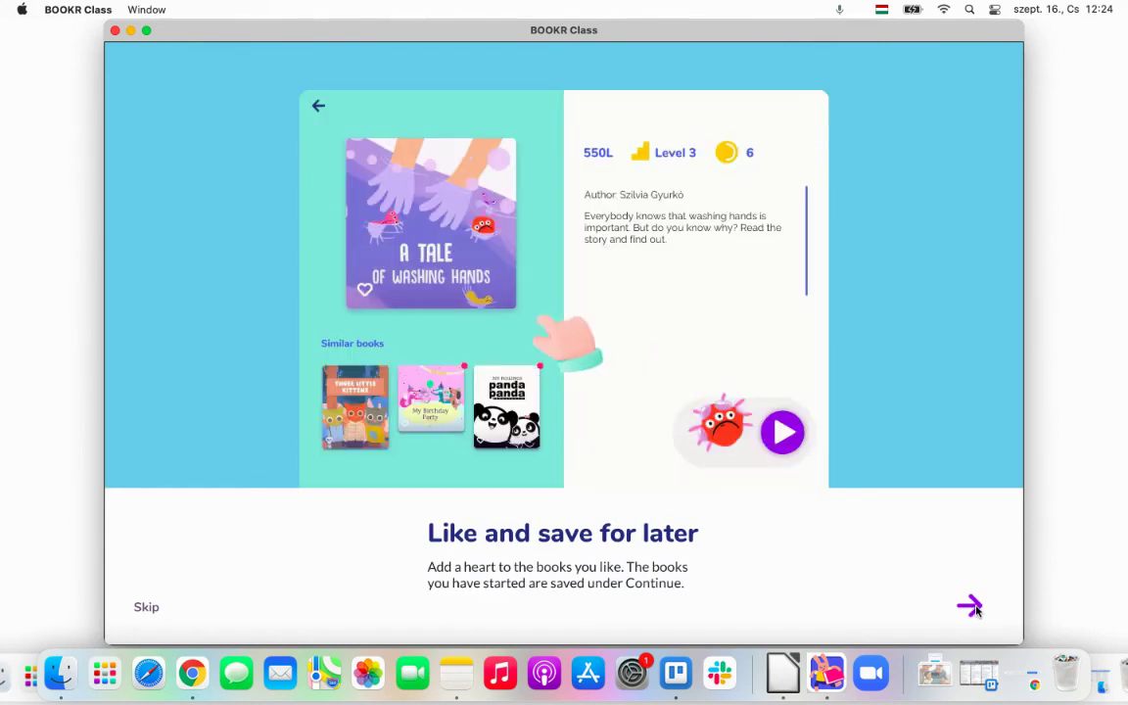
{"action": "left_click", "coordinate": [972, 608]}
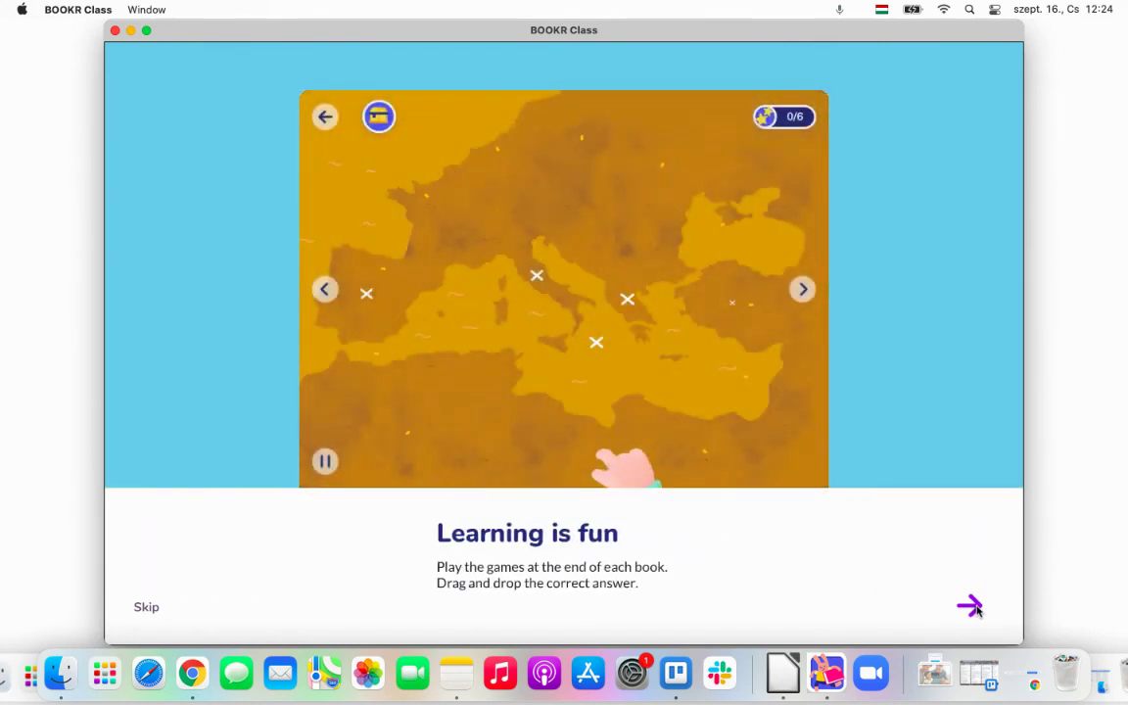
{"action": "left_click", "coordinate": [973, 608]}
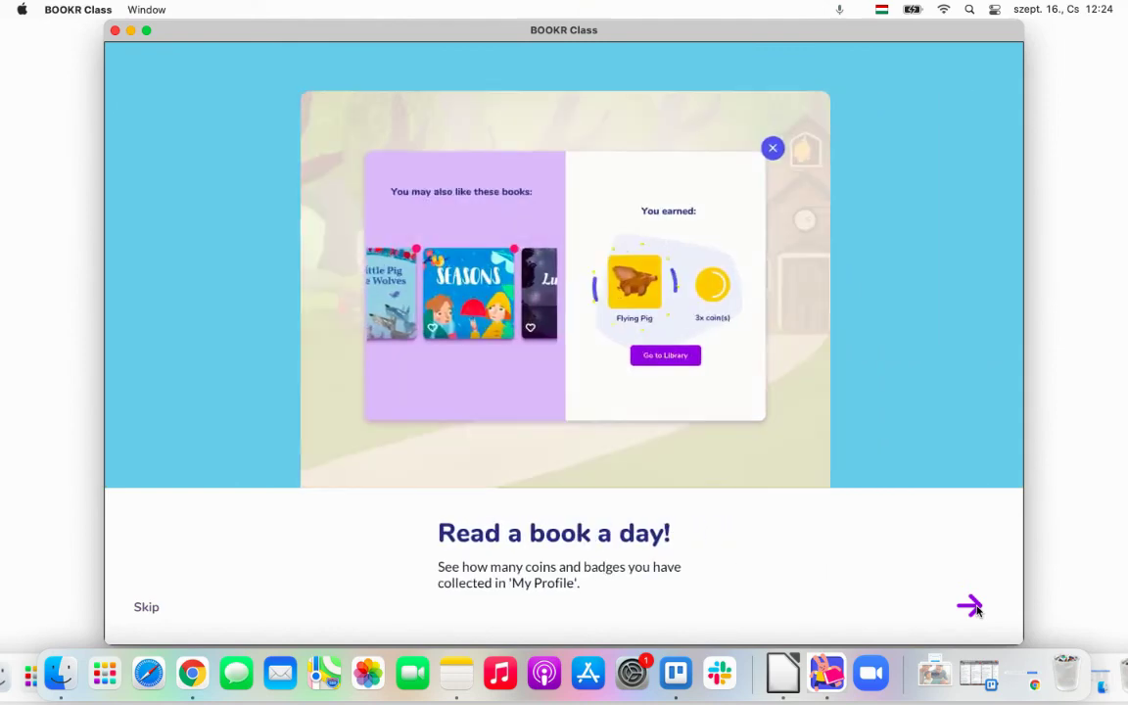
{"action": "left_click", "coordinate": [972, 608]}
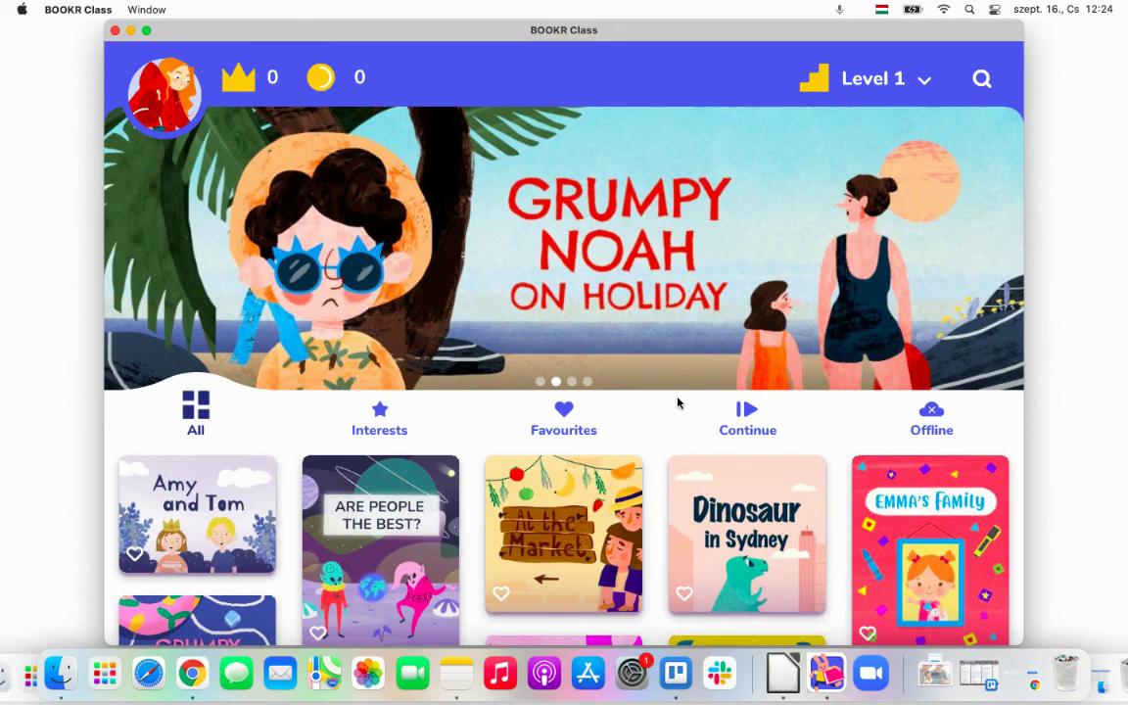
{"action": "scroll", "coordinate": [640, 416], "scroll_direction": "down", "scroll_amount": 2}
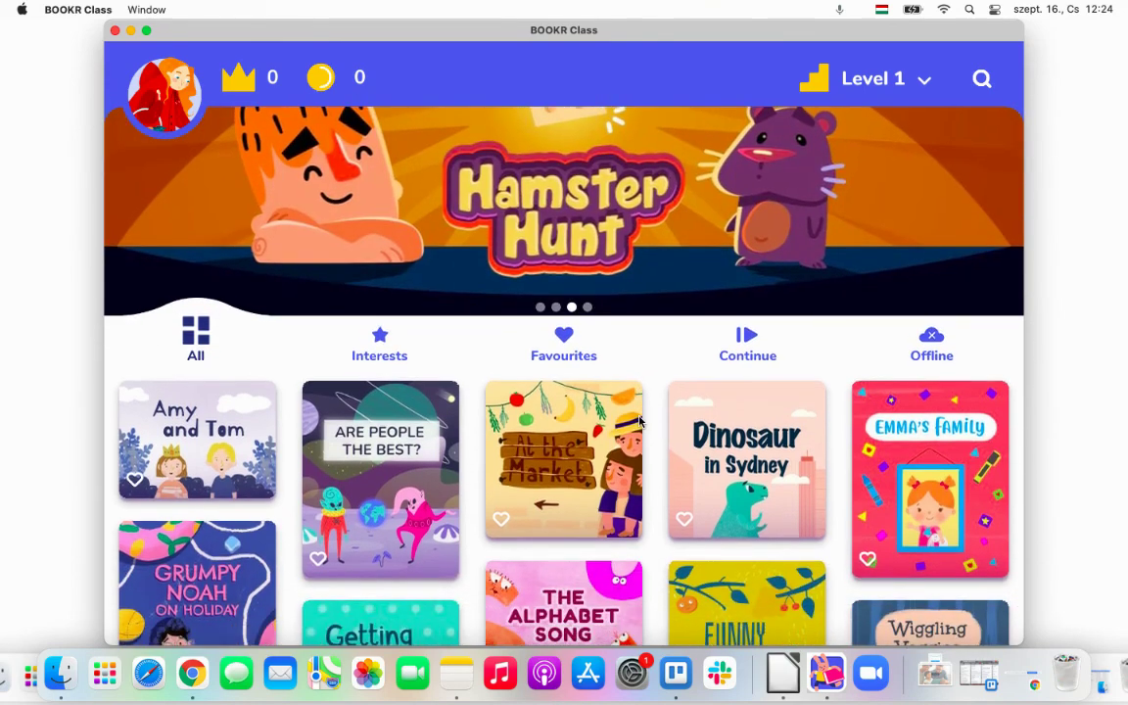
{"action": "scroll", "coordinate": [639, 421], "scroll_direction": "down", "scroll_amount": 6}
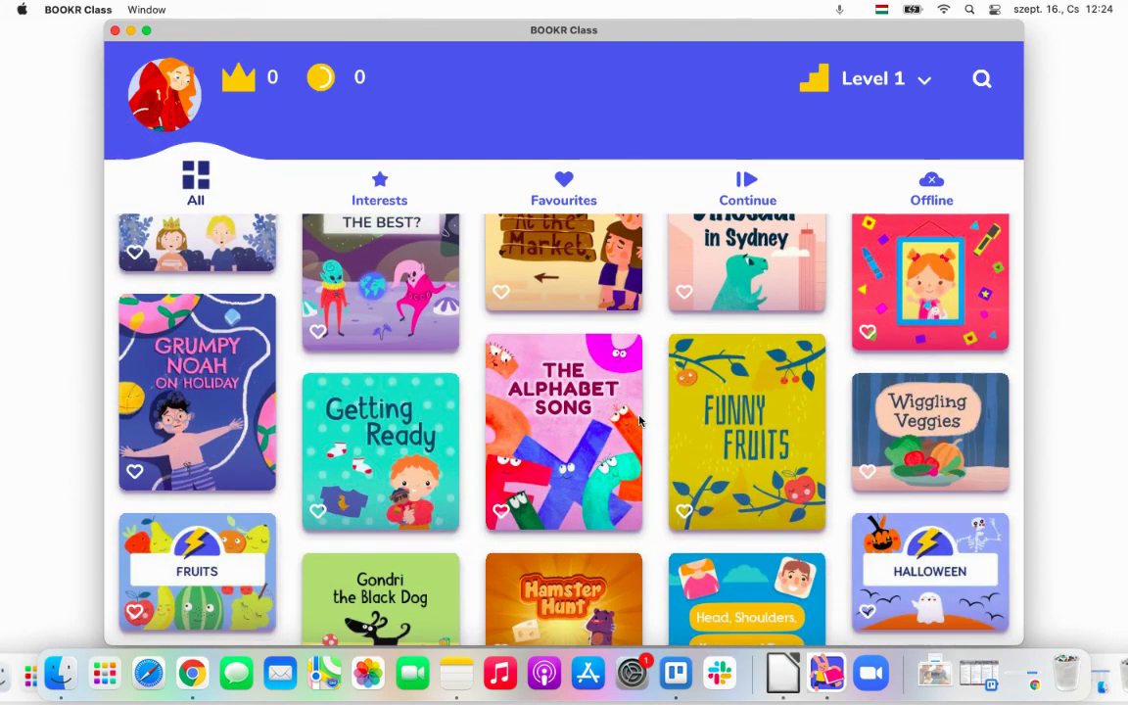
{"action": "scroll", "coordinate": [639, 421], "scroll_direction": "up", "scroll_amount": 8}
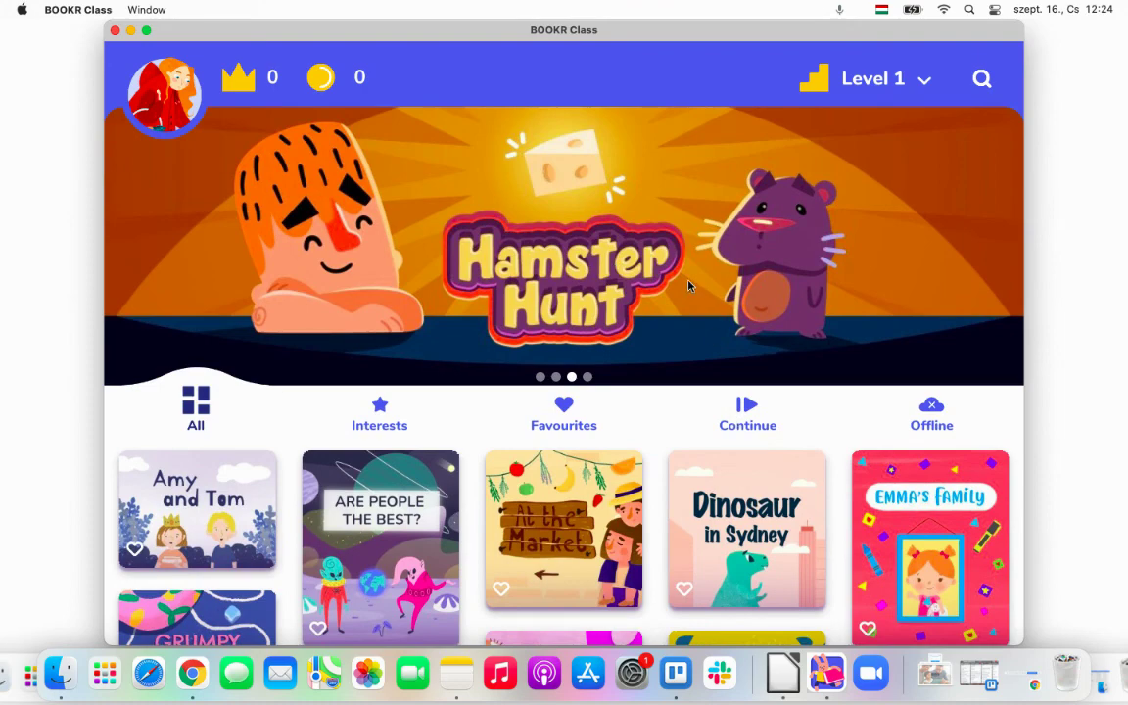